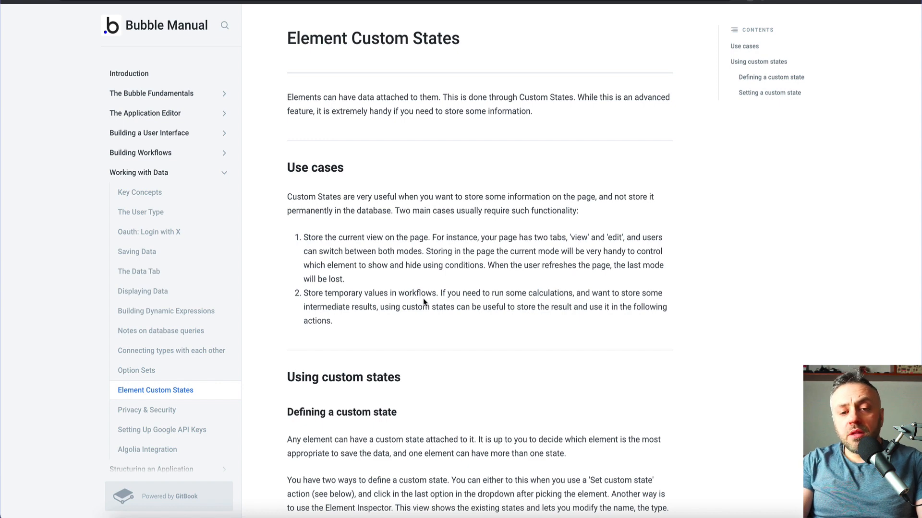
Step: Read the manual's Element Custom States article, from the use cases through defining and setting a custom state
{"action": "scroll", "coordinate": [423, 301], "scroll_direction": "down", "scroll_amount": 8}
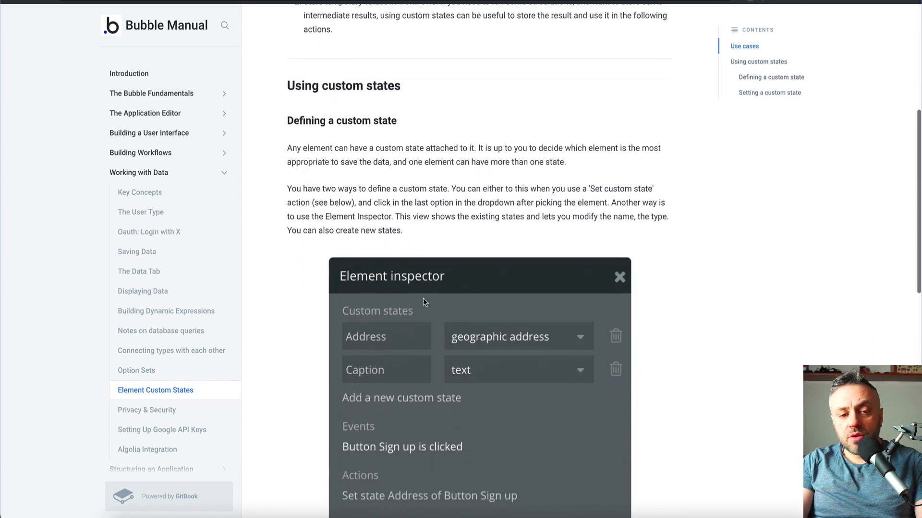
{"action": "scroll", "coordinate": [423, 299], "scroll_direction": "down", "scroll_amount": 1}
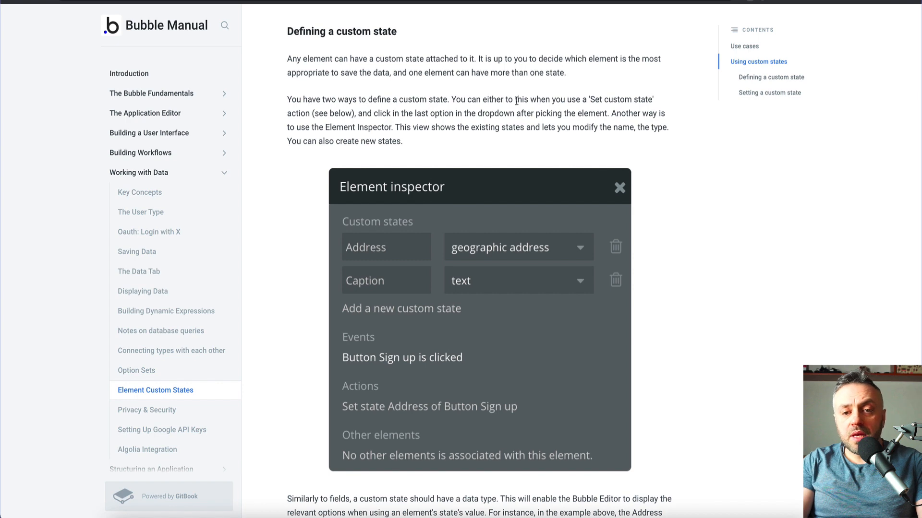
{"action": "scroll", "coordinate": [496, 165], "scroll_direction": "down", "scroll_amount": 5}
{"action": "scroll", "coordinate": [496, 165], "scroll_direction": "down", "scroll_amount": 2}
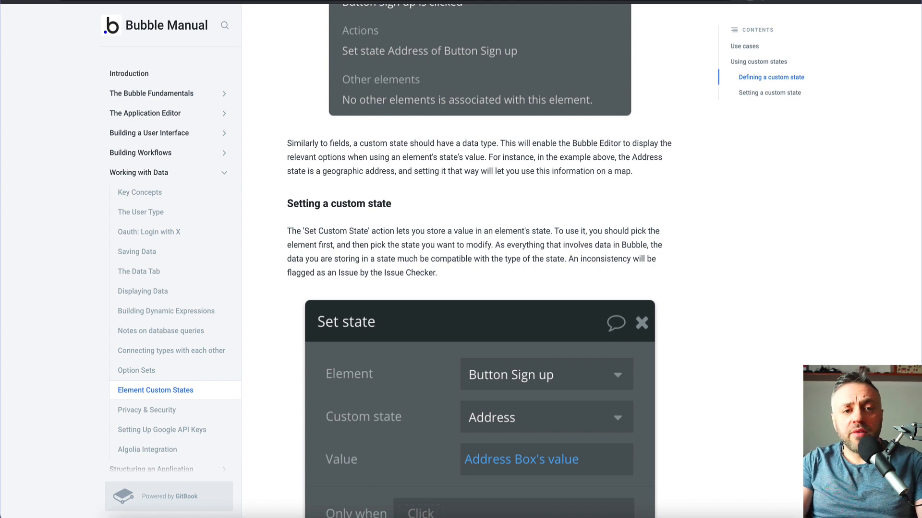
Step: Switch to the Bubble editor and review the home loan calculator page down to the lender application group
{"action": "left_click", "coordinate": [204, 0]}
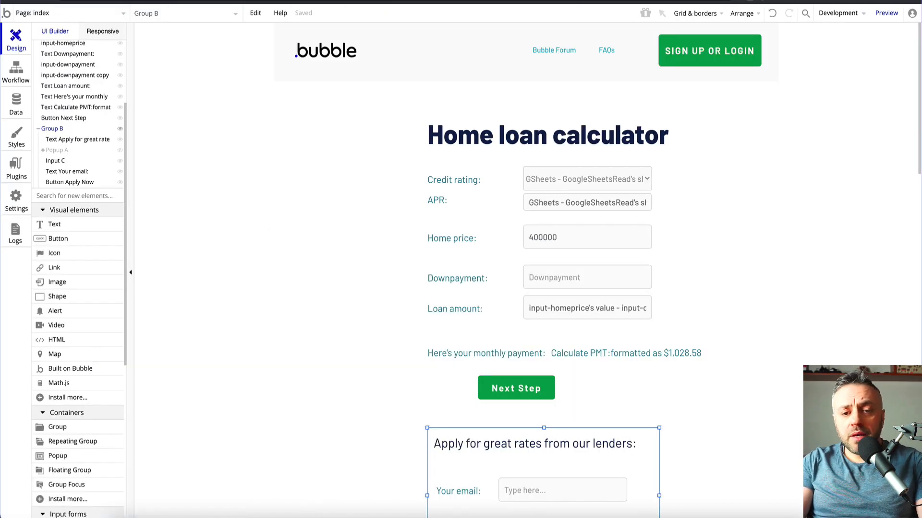
{"action": "scroll", "coordinate": [200, 266], "scroll_direction": "down", "scroll_amount": 2}
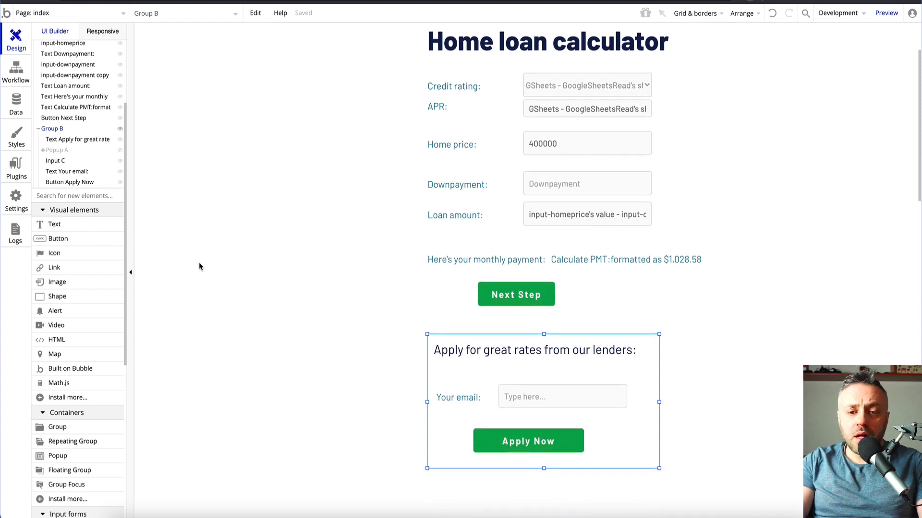
{"action": "scroll", "coordinate": [200, 267], "scroll_direction": "up", "scroll_amount": 2}
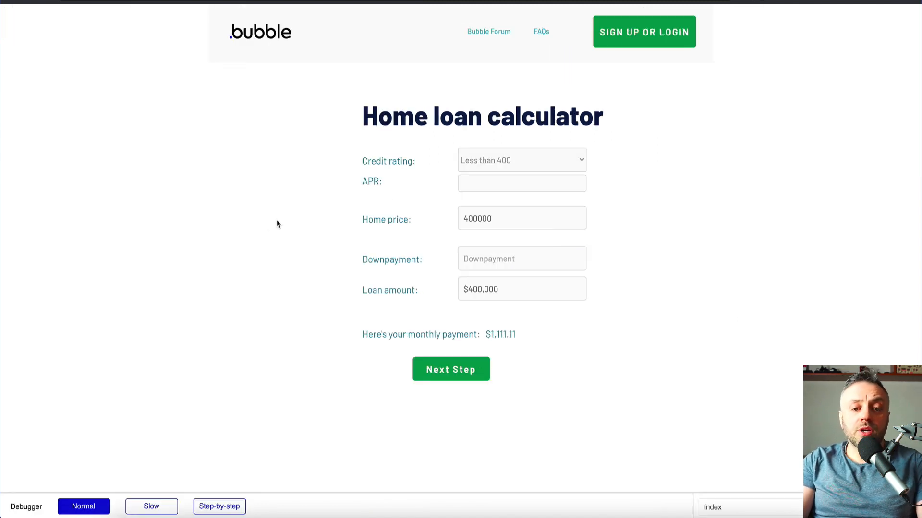
Step: Test the calculator preview with credit ratings 400-500 and 700-800, and proceed to the next step
{"action": "left_click", "coordinate": [515, 160]}
{"action": "left_click", "coordinate": [509, 175]}
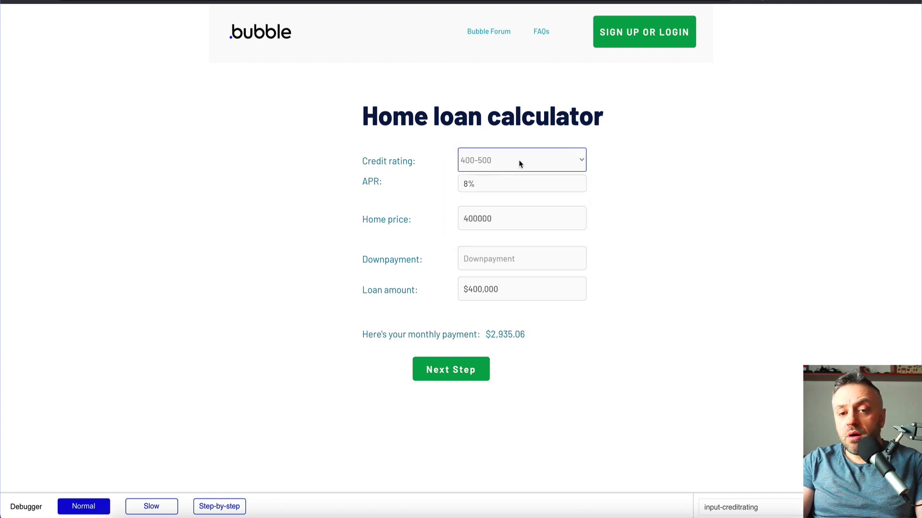
{"action": "left_click", "coordinate": [519, 163]}
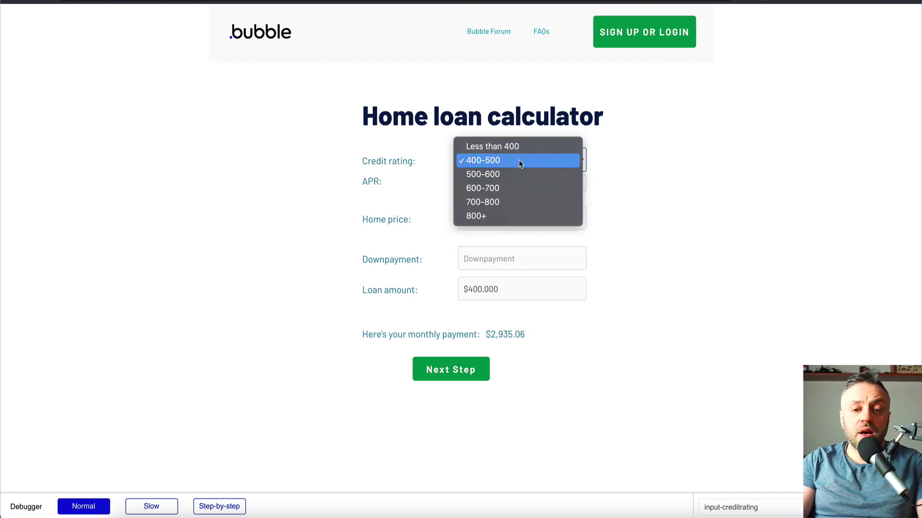
{"action": "left_click", "coordinate": [514, 202]}
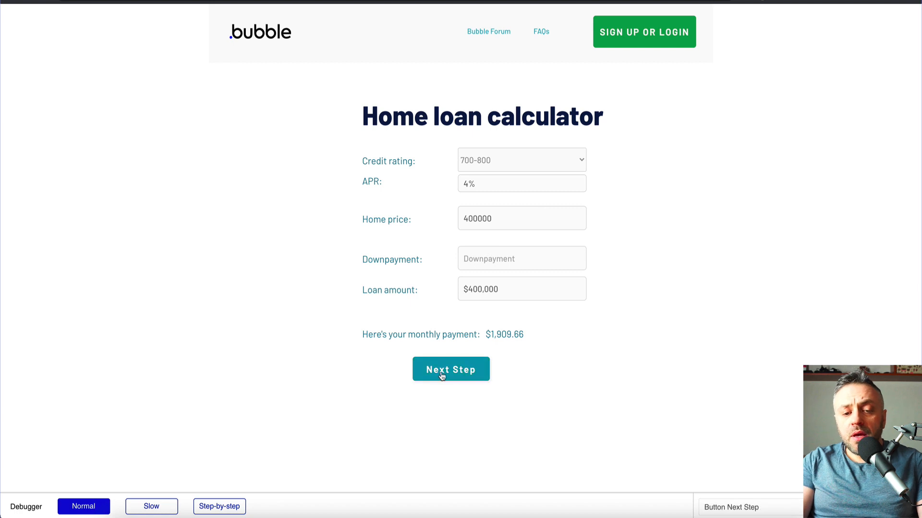
{"action": "scroll", "coordinate": [354, 358], "scroll_direction": "down", "scroll_amount": 2}
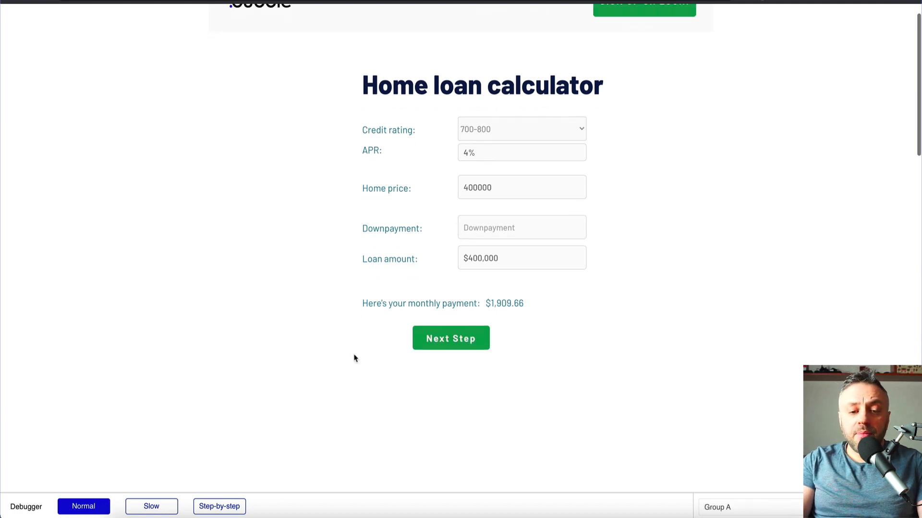
{"action": "left_click", "coordinate": [451, 308]}
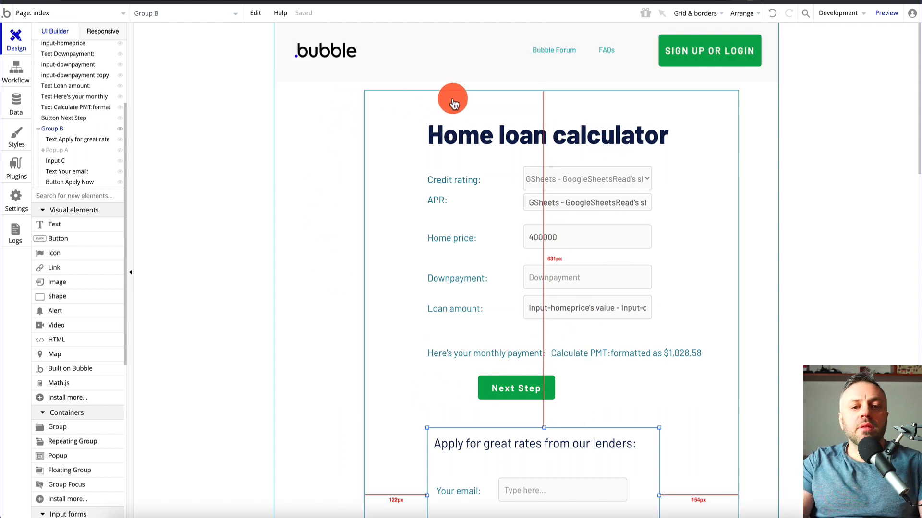
Step: Examine the custom states, events and actions of the Home loan calculator heading in the Element inspector
{"action": "left_click", "coordinate": [496, 137]}
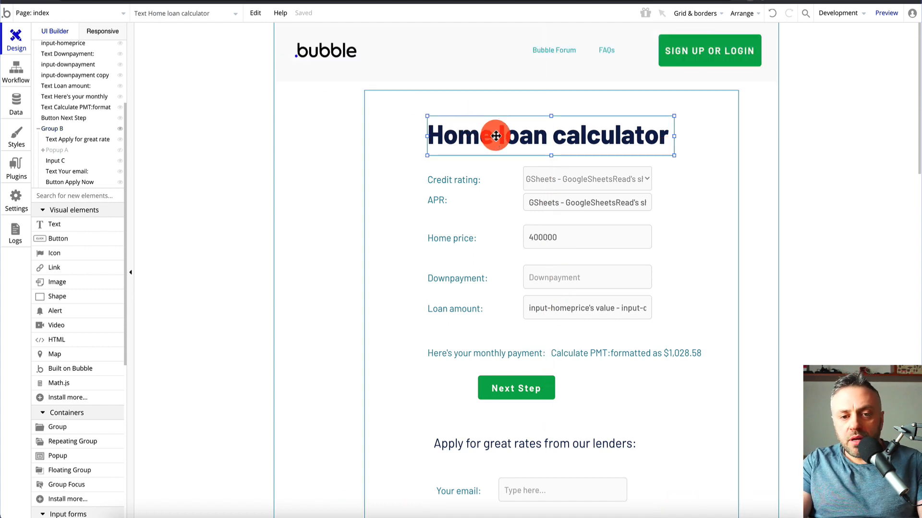
{"action": "double_click", "coordinate": [496, 137]}
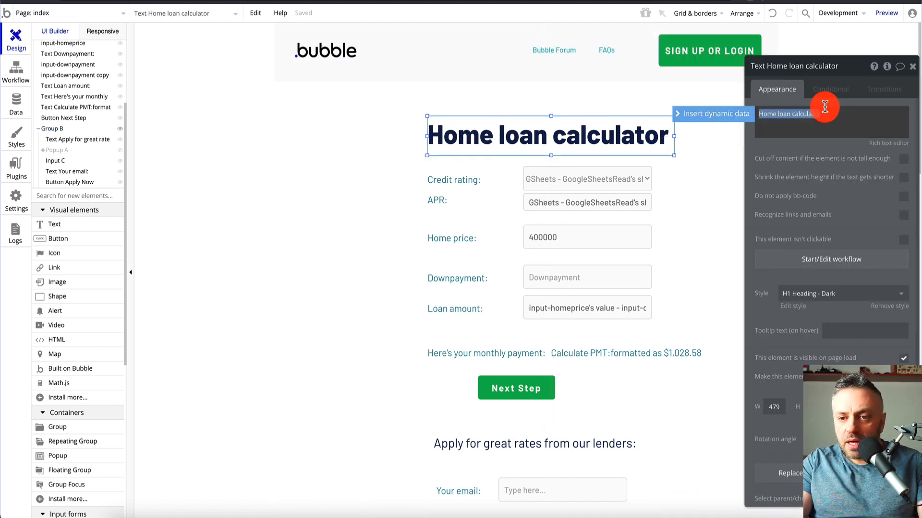
{"action": "left_click", "coordinate": [886, 67]}
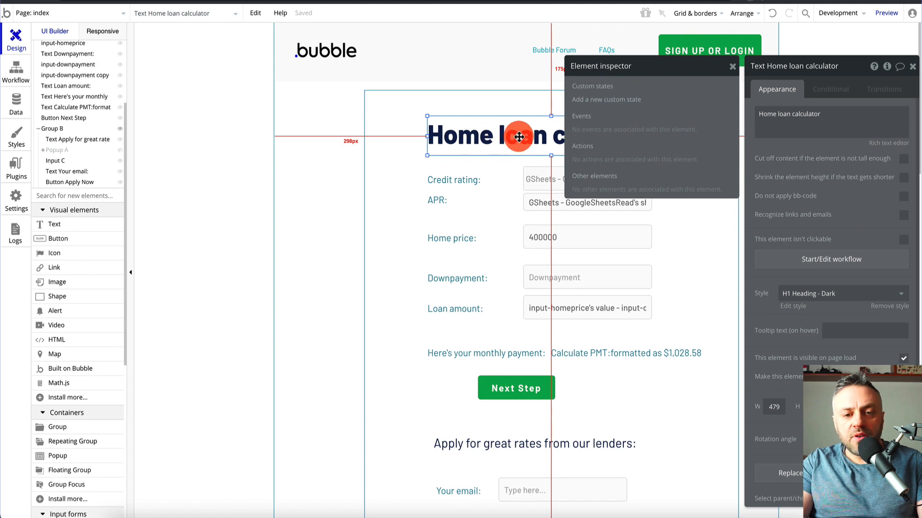
{"action": "left_click", "coordinate": [912, 66]}
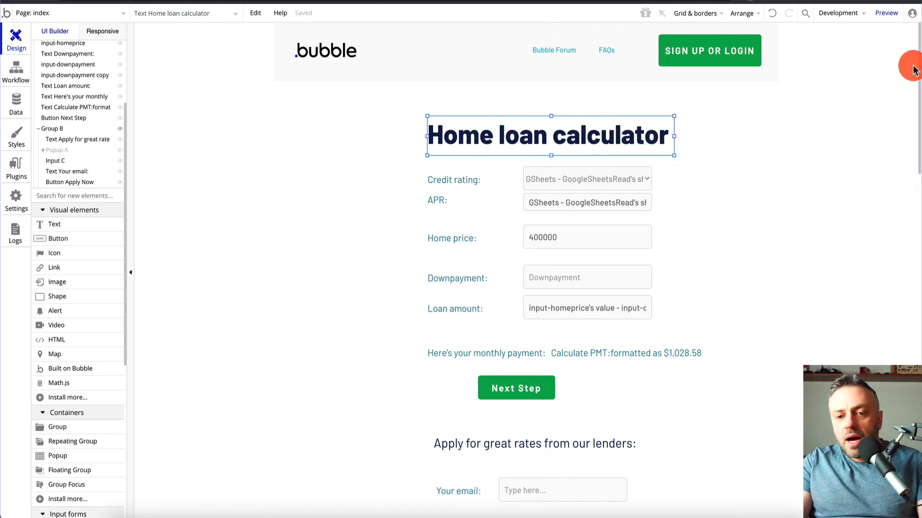
Step: Examine the form for creating a custom state on the Loan amount input, and dismiss it without creating one
{"action": "left_click", "coordinate": [576, 306]}
{"action": "double_click", "coordinate": [577, 306]}
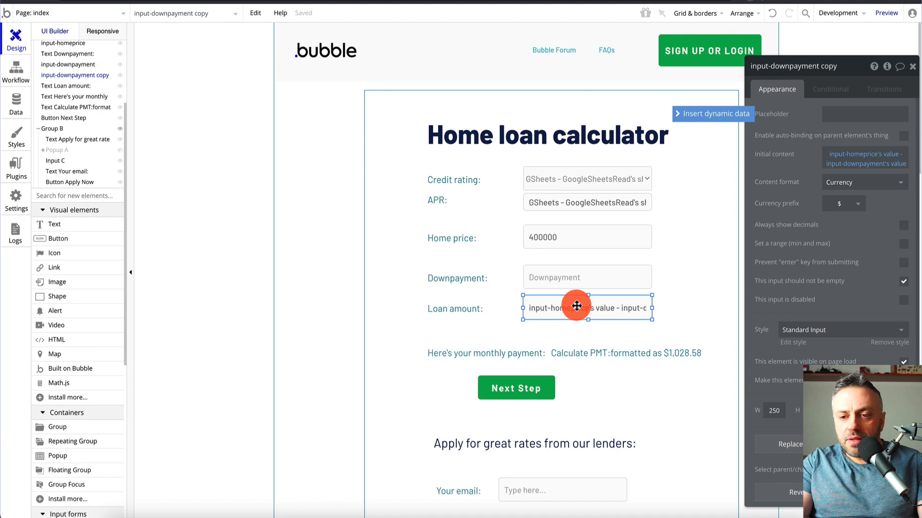
{"action": "left_click", "coordinate": [887, 67]}
{"action": "left_click", "coordinate": [608, 101]}
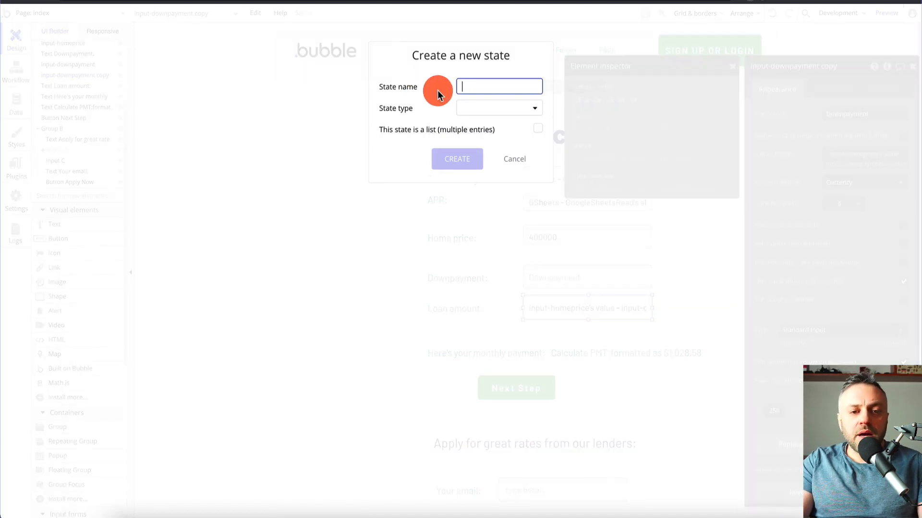
{"action": "left_click", "coordinate": [517, 159]}
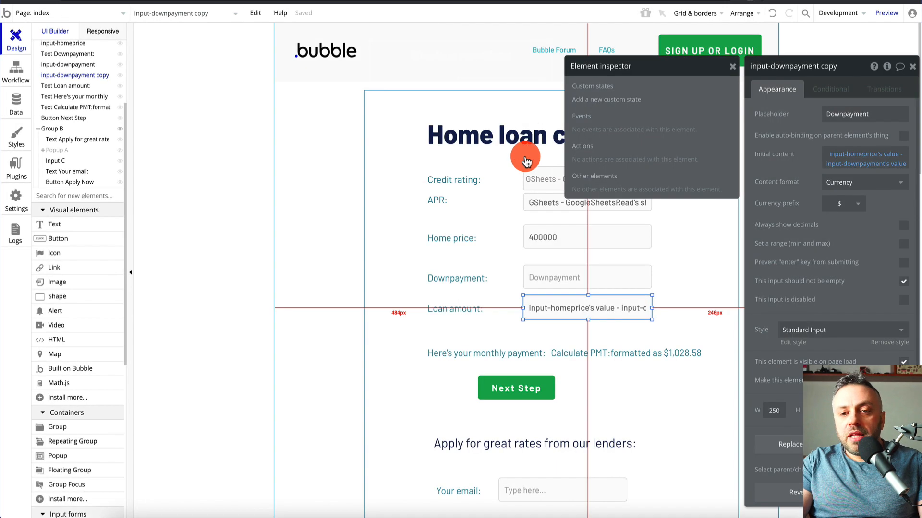
{"action": "left_click", "coordinate": [912, 67]}
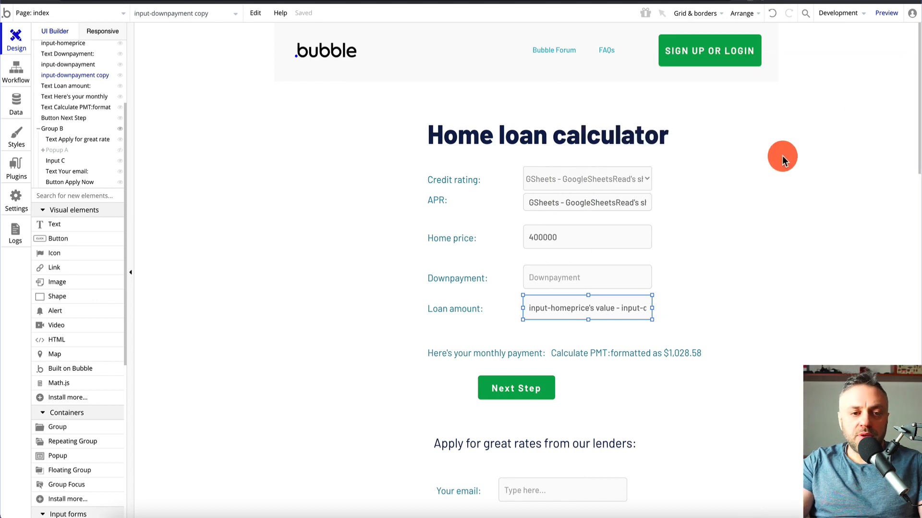
Step: Select the index page element instead of the Home loan calculator heading
{"action": "left_click", "coordinate": [294, 95]}
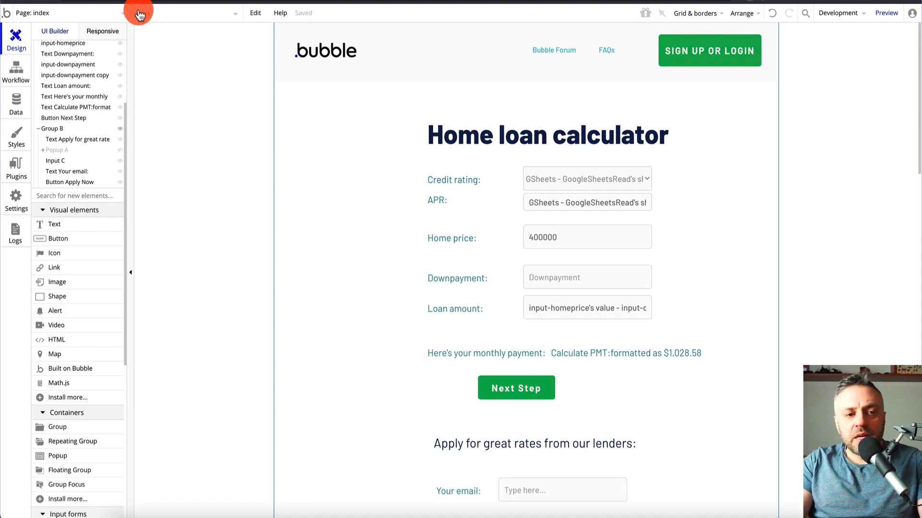
{"action": "left_click", "coordinate": [444, 131]}
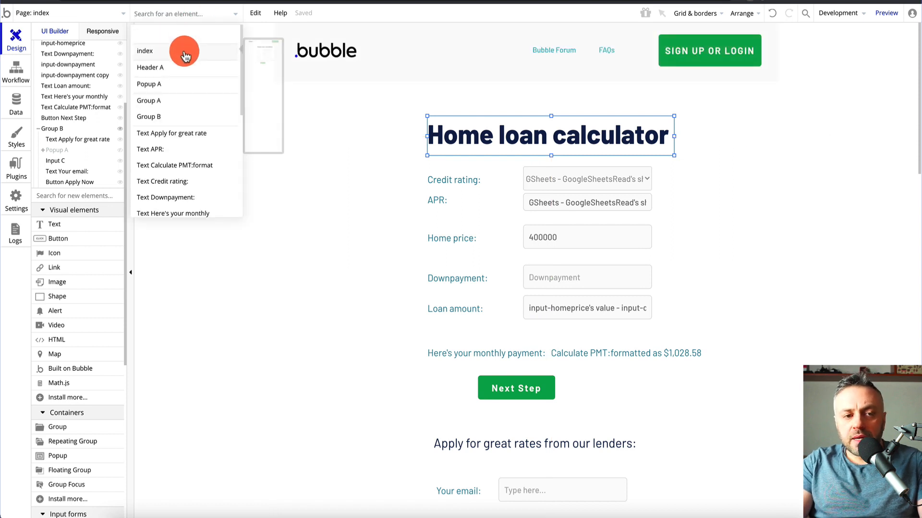
{"action": "left_click", "coordinate": [181, 52]}
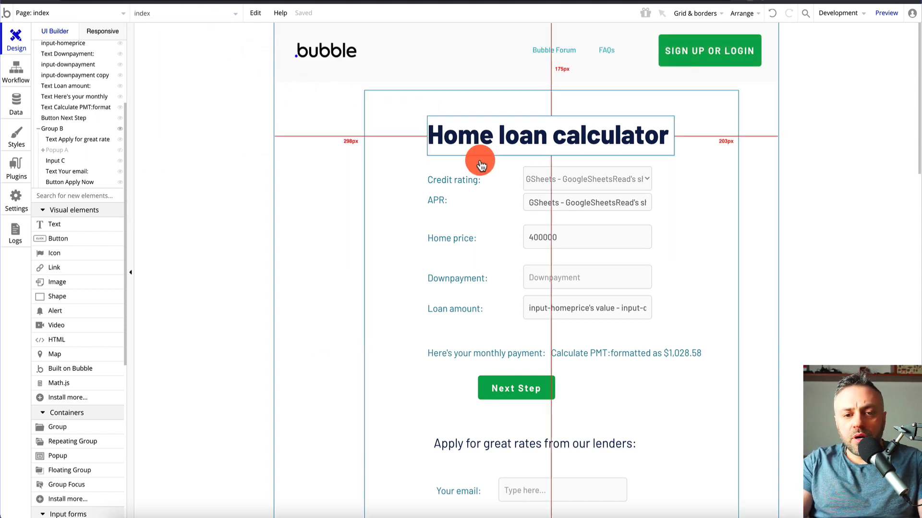
{"action": "left_click", "coordinate": [481, 128]}
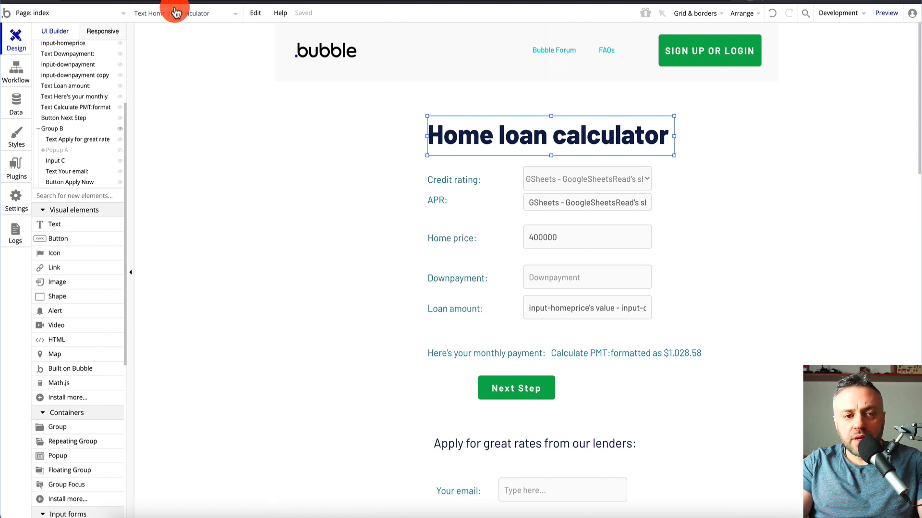
{"action": "left_click", "coordinate": [298, 99]}
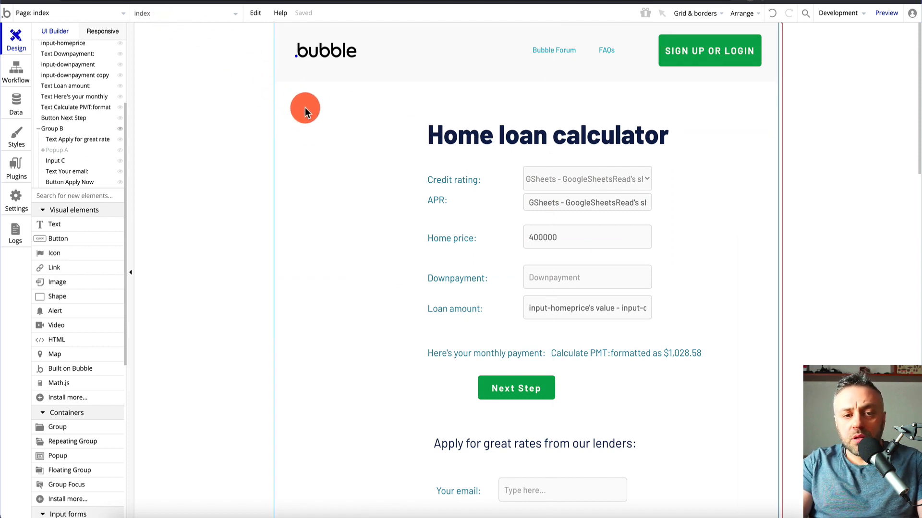
Step: Set the default value of the index page's nextstep custom state to no
{"action": "double_click", "coordinate": [304, 108]}
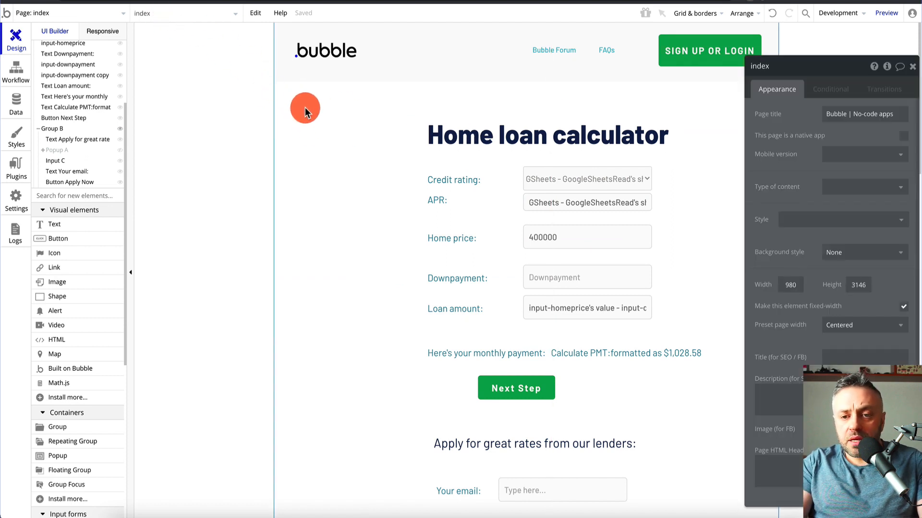
{"action": "left_click", "coordinate": [888, 68]}
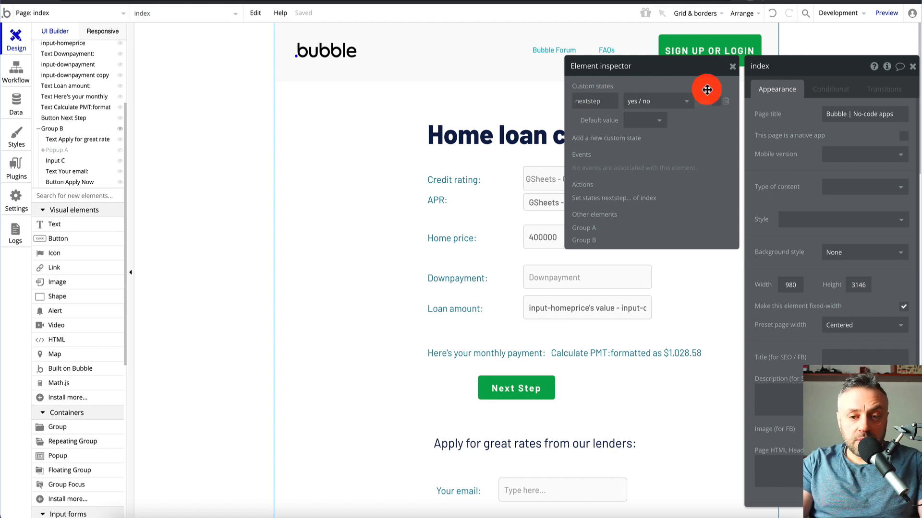
{"action": "left_click", "coordinate": [659, 124]}
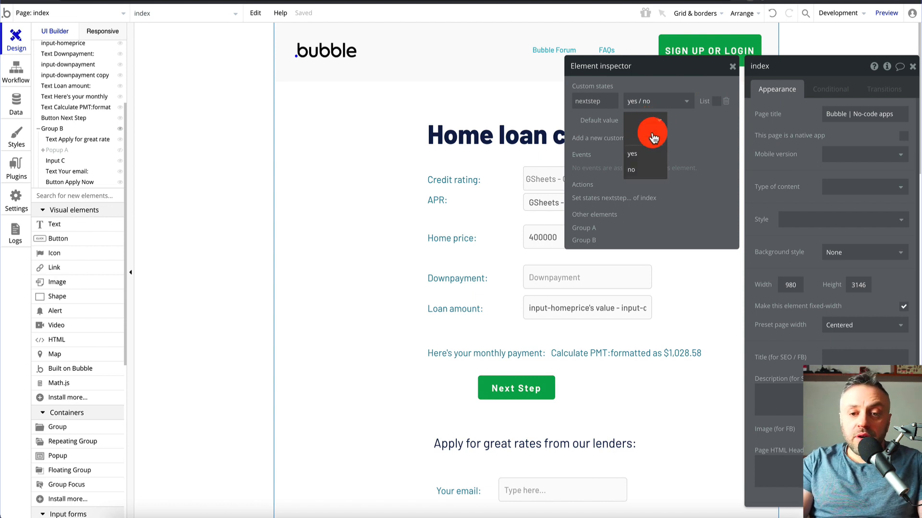
{"action": "left_click", "coordinate": [646, 164]}
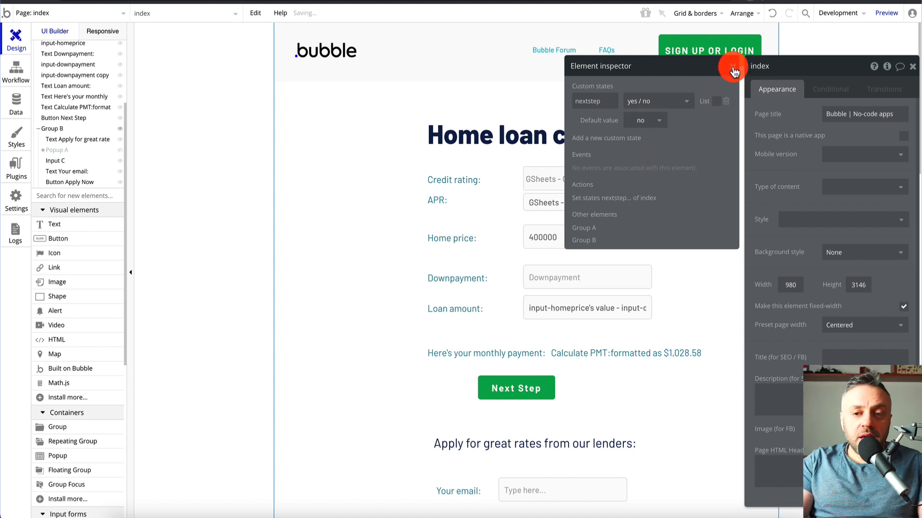
{"action": "left_click", "coordinate": [523, 387]}
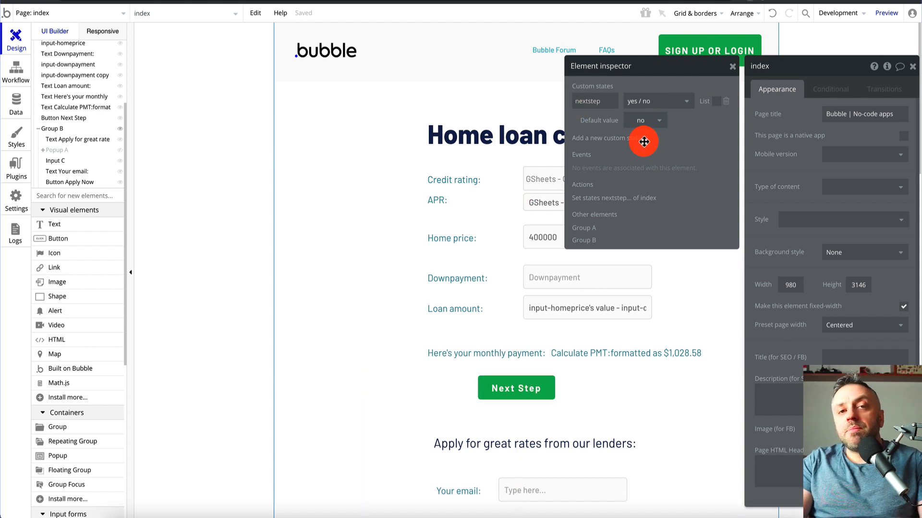
{"action": "left_click", "coordinate": [732, 66]}
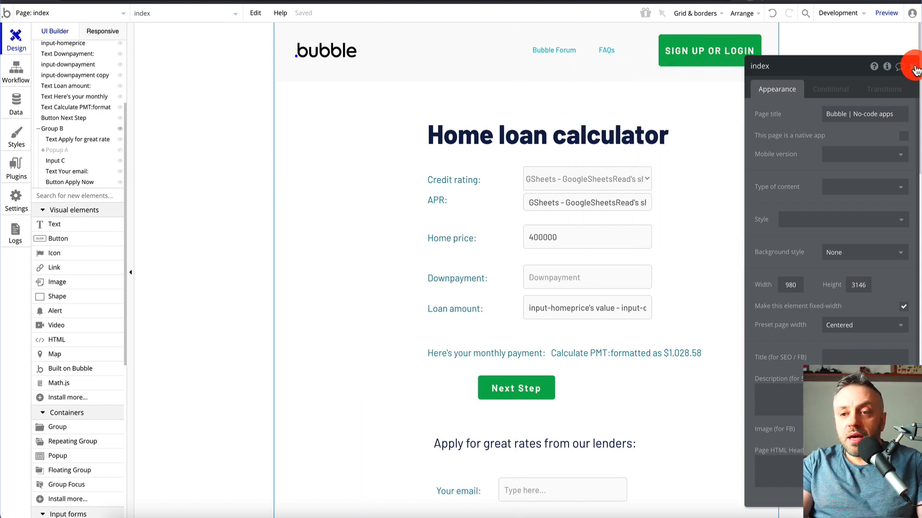
{"action": "left_click", "coordinate": [913, 67]}
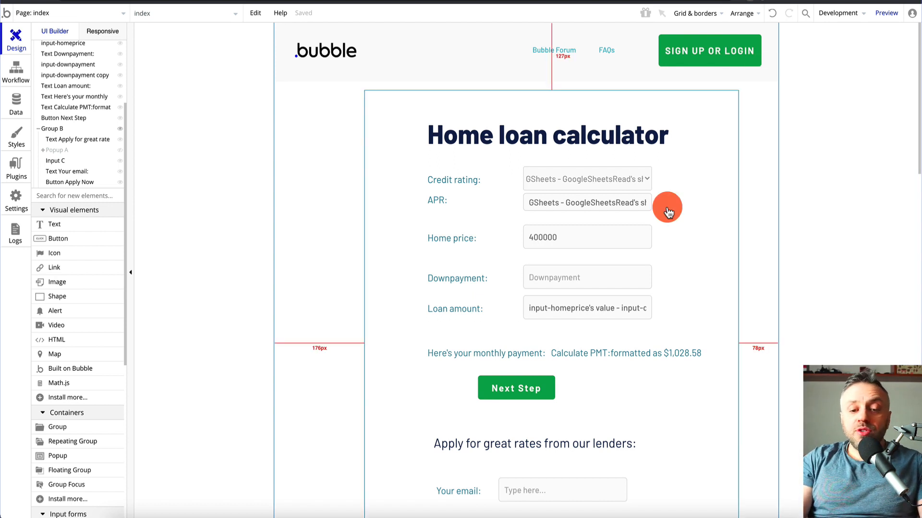
Step: Review the conditional visibility rule of Group B, the lender application group below the Next Step button
{"action": "scroll", "coordinate": [837, 301], "scroll_direction": "down", "scroll_amount": 3}
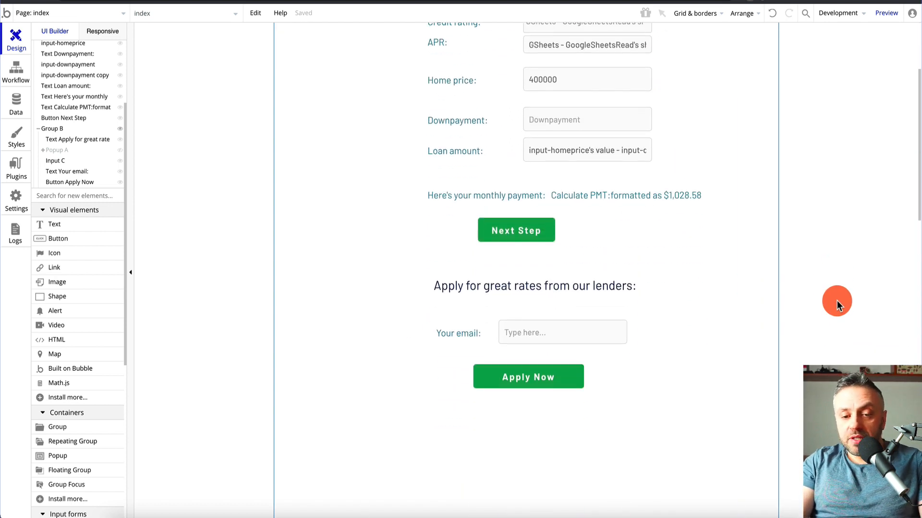
{"action": "left_click", "coordinate": [431, 293]}
{"action": "left_click", "coordinate": [431, 294]}
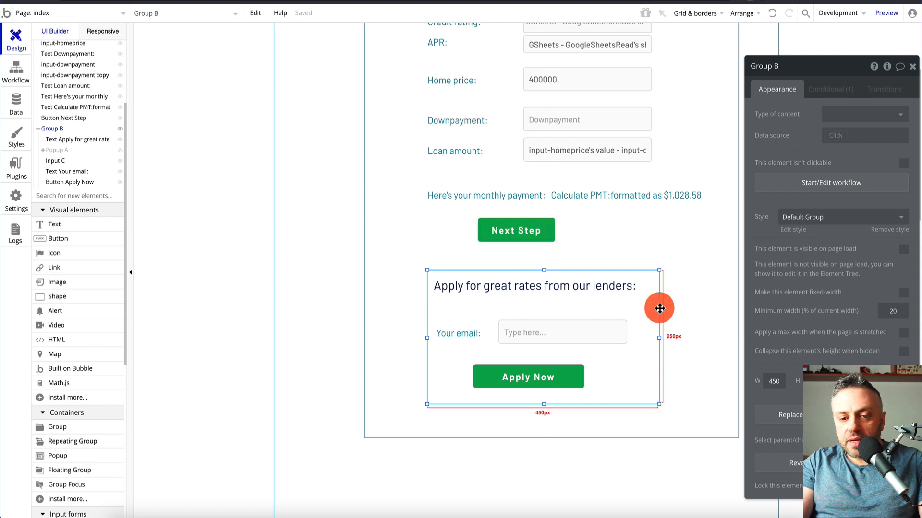
{"action": "left_click", "coordinate": [844, 88]}
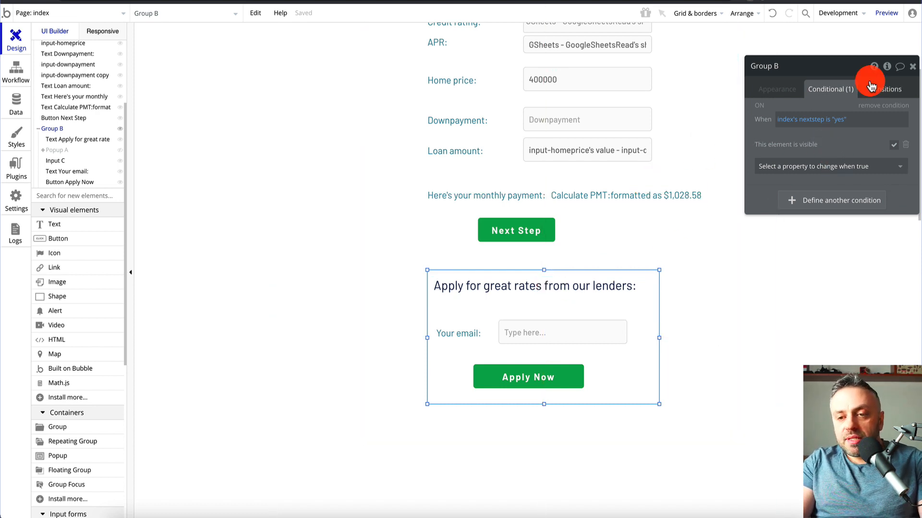
{"action": "left_click", "coordinate": [912, 67]}
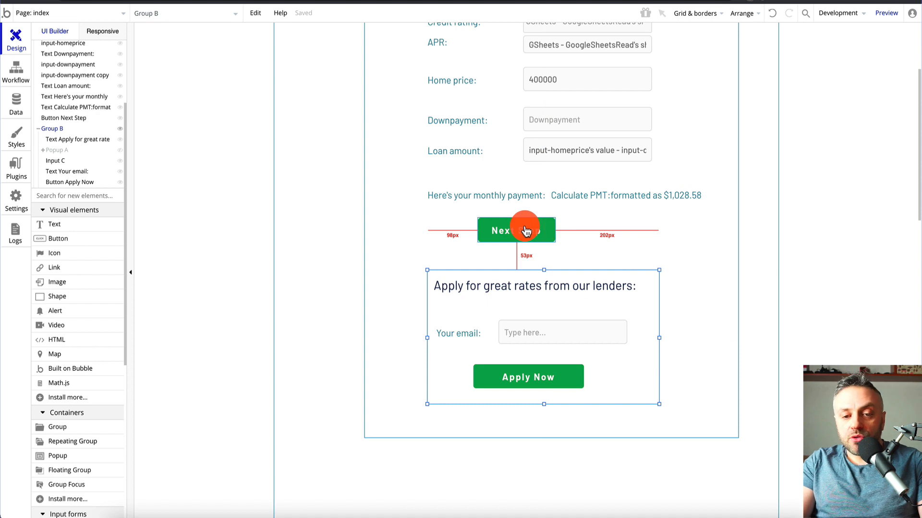
Step: Open the Next Step button's click workflow and review the settings of its Set state action
{"action": "left_click", "coordinate": [510, 231]}
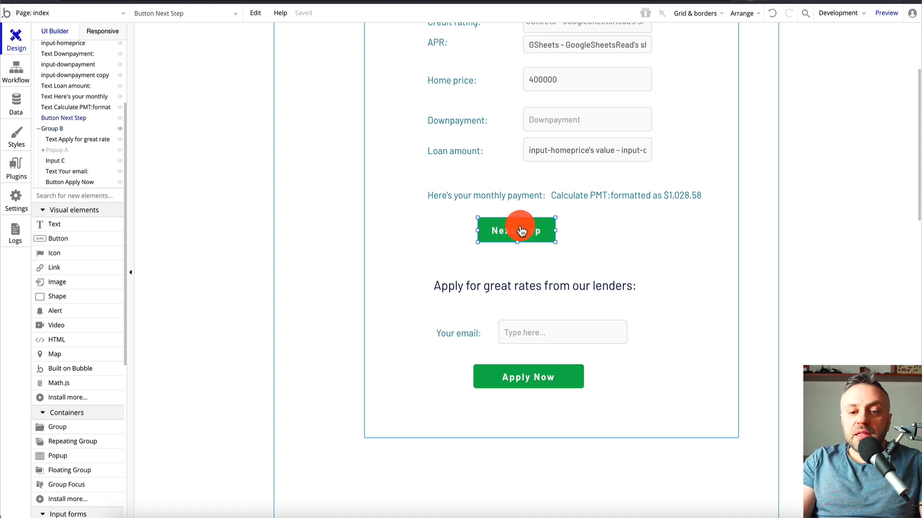
{"action": "double_click", "coordinate": [511, 230]}
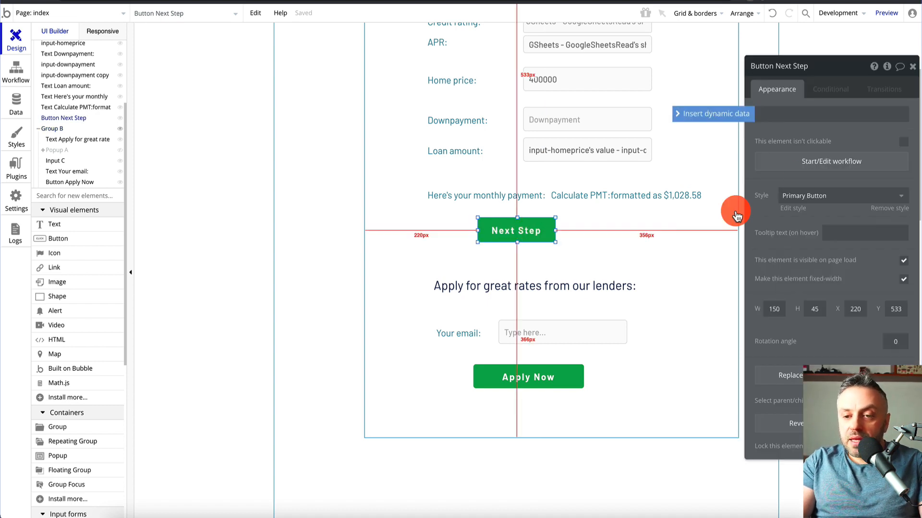
{"action": "left_click", "coordinate": [823, 163]}
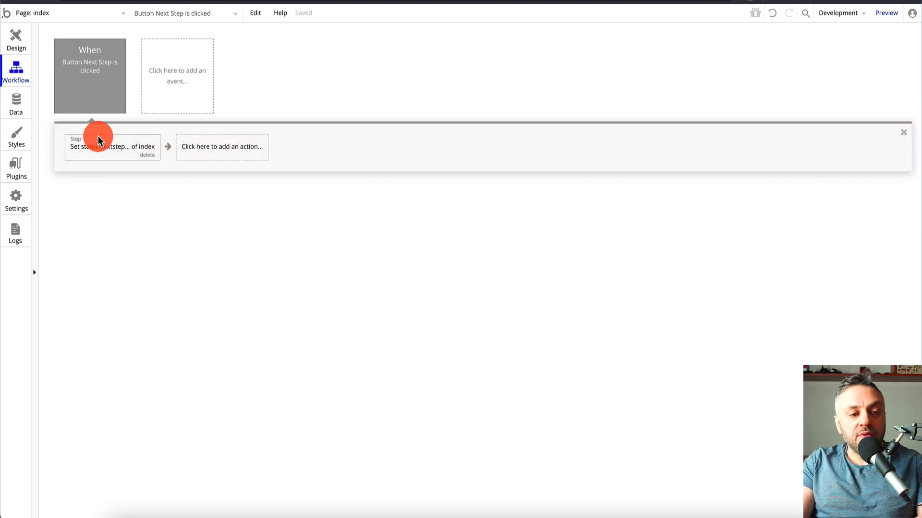
{"action": "left_click", "coordinate": [98, 141]}
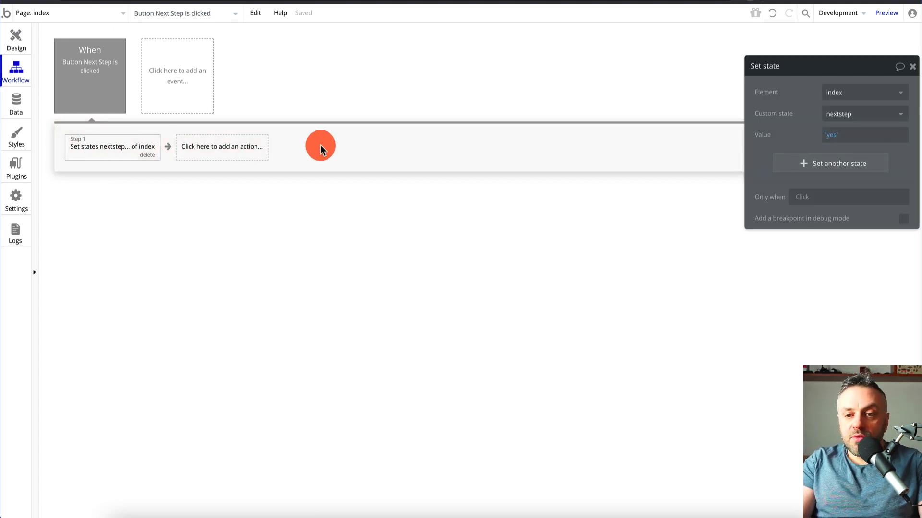
Step: Replace the Next Step workflow's action with a new Set state action that sets index's nextstep custom state to "yes"
{"action": "left_click", "coordinate": [148, 155]}
{"action": "left_click", "coordinate": [101, 149]}
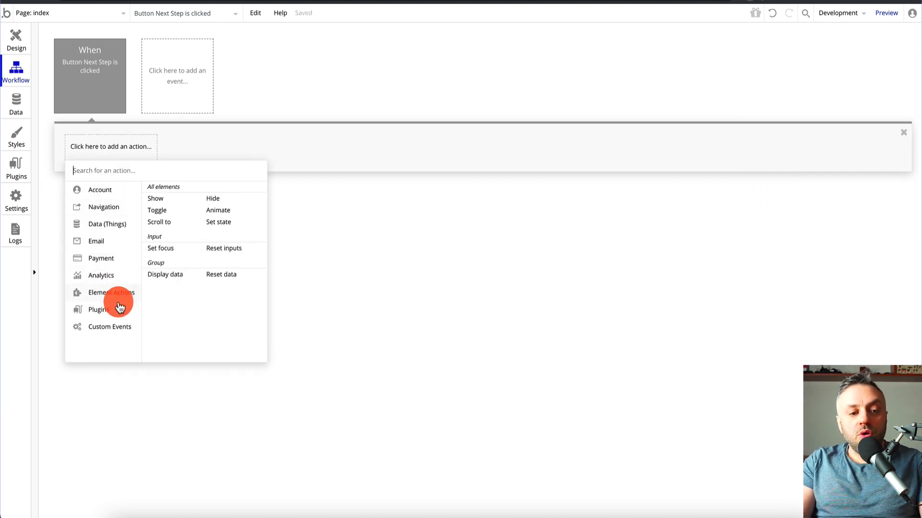
{"action": "left_click", "coordinate": [220, 224]}
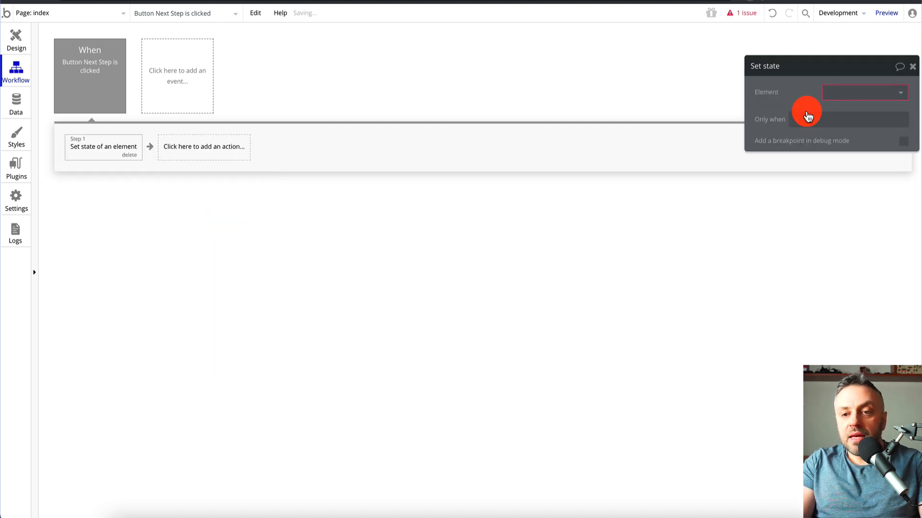
{"action": "left_click", "coordinate": [859, 94]}
{"action": "left_click", "coordinate": [854, 109]}
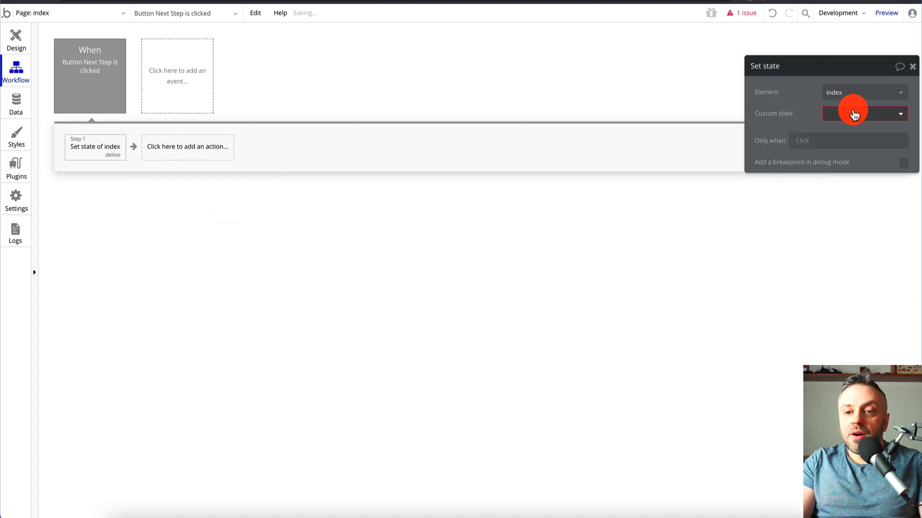
{"action": "left_click", "coordinate": [854, 117]}
{"action": "left_click", "coordinate": [846, 130]}
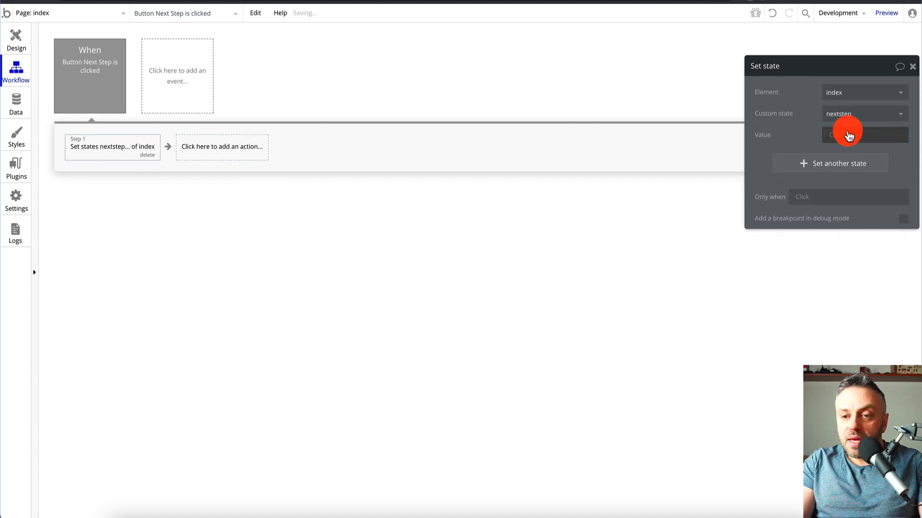
{"action": "left_click", "coordinate": [843, 138]}
{"action": "left_click", "coordinate": [843, 160]}
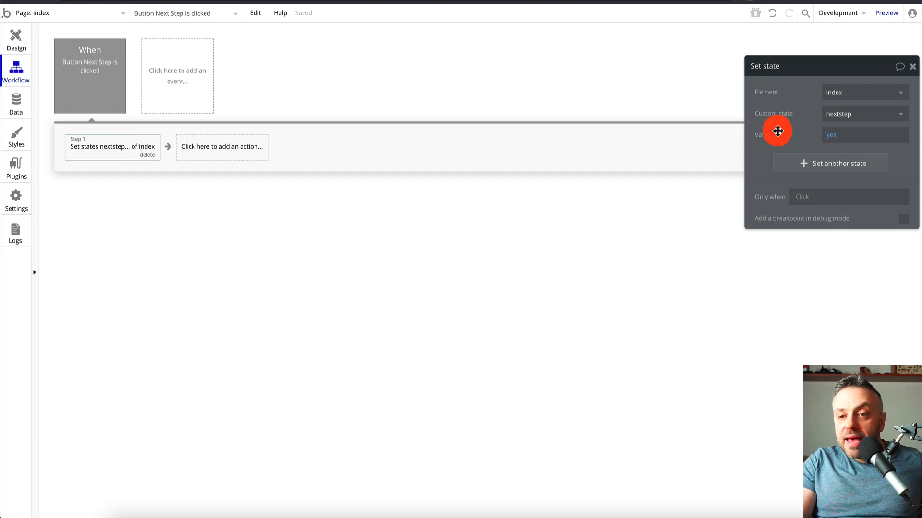
{"action": "left_click", "coordinate": [913, 67]}
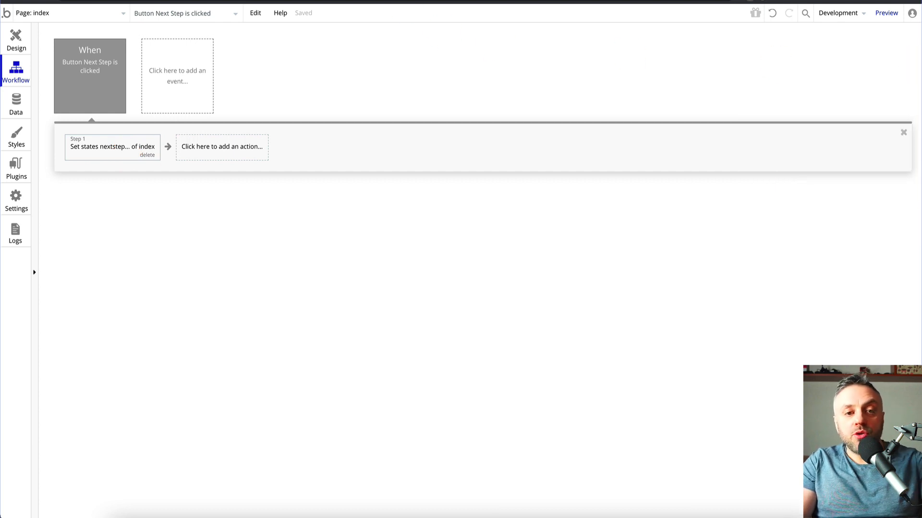
Step: Switch to the home loan calculator preview, reload it and choose the 500-600 credit rating
{"action": "left_click", "coordinate": [394, 0]}
{"action": "left_click", "coordinate": [393, 0]}
{"action": "key", "text": "Return"}
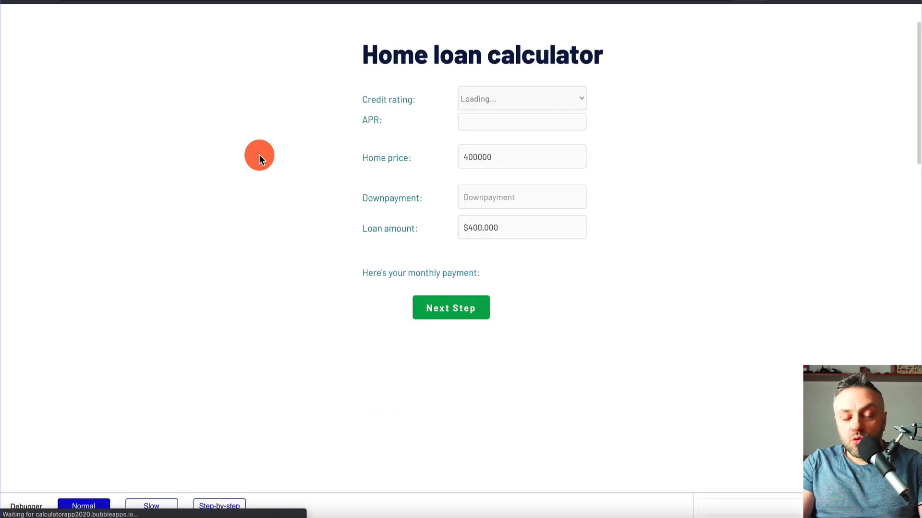
{"action": "left_click", "coordinate": [557, 96]}
{"action": "left_click", "coordinate": [537, 124]}
Step: Enter a downpayment of $50,000 in the preview and test the Next Step button
{"action": "left_click", "coordinate": [496, 197]}
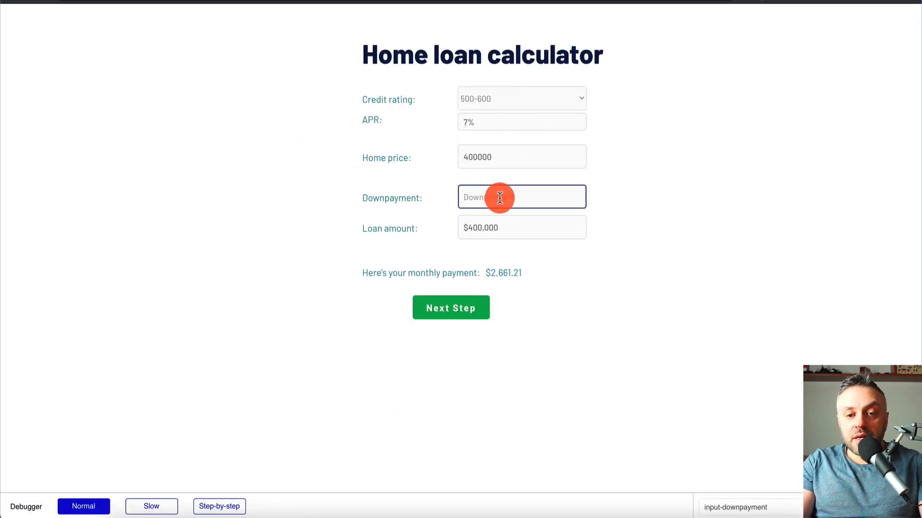
{"action": "type", "text": "$50,000"}
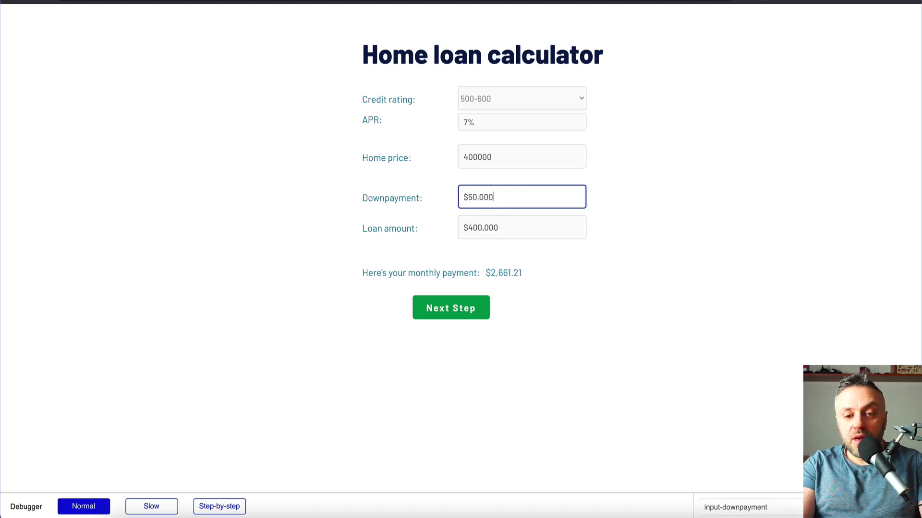
{"action": "left_click", "coordinate": [533, 233]}
{"action": "left_click", "coordinate": [616, 233]}
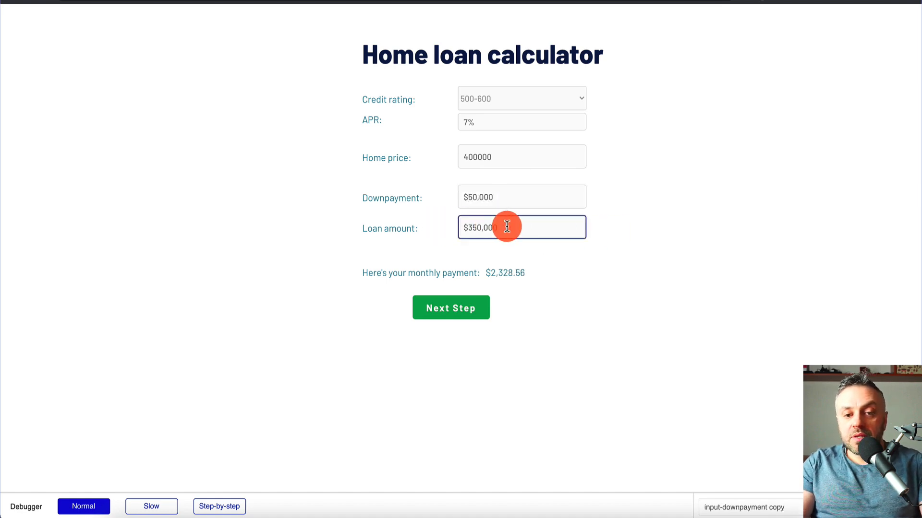
{"action": "left_click", "coordinate": [468, 318]}
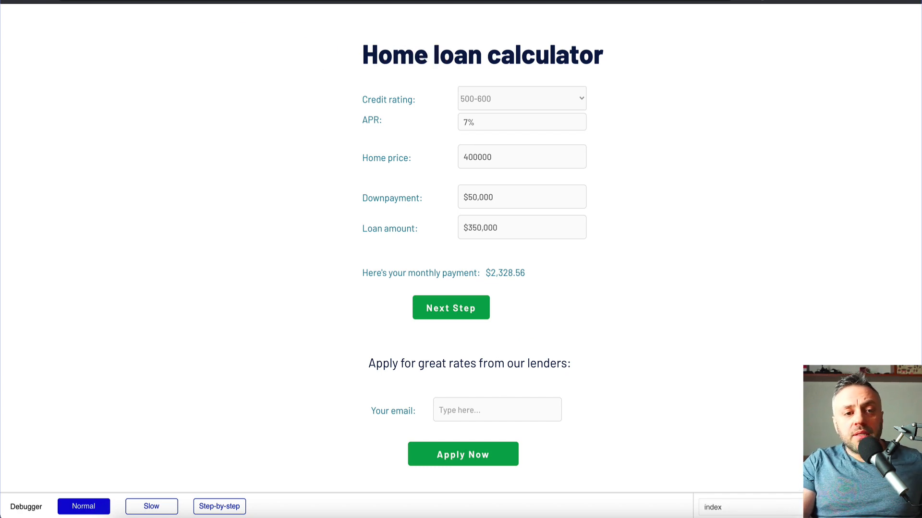
Step: Return to the editor's page design and select Group B, the lender application group below the Next Step button
{"action": "left_click", "coordinate": [244, 1]}
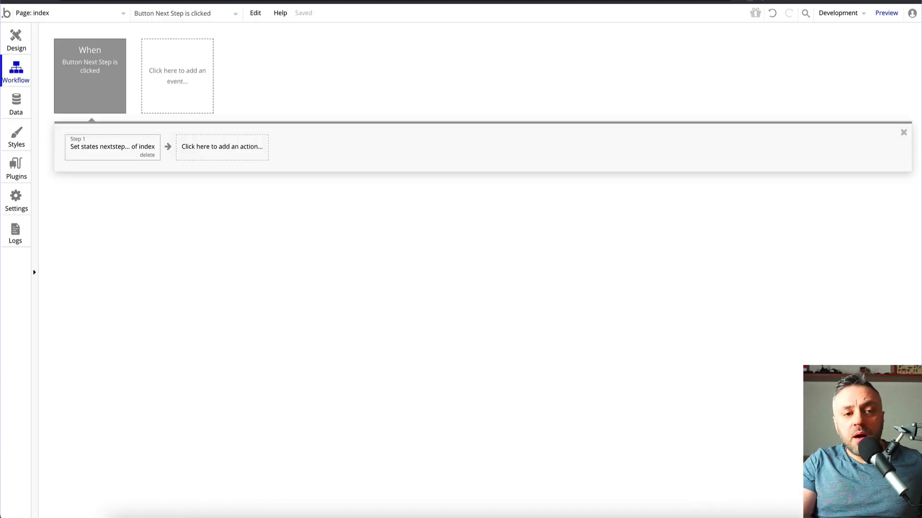
{"action": "left_click", "coordinate": [120, 1]}
{"action": "left_click", "coordinate": [57, 1]}
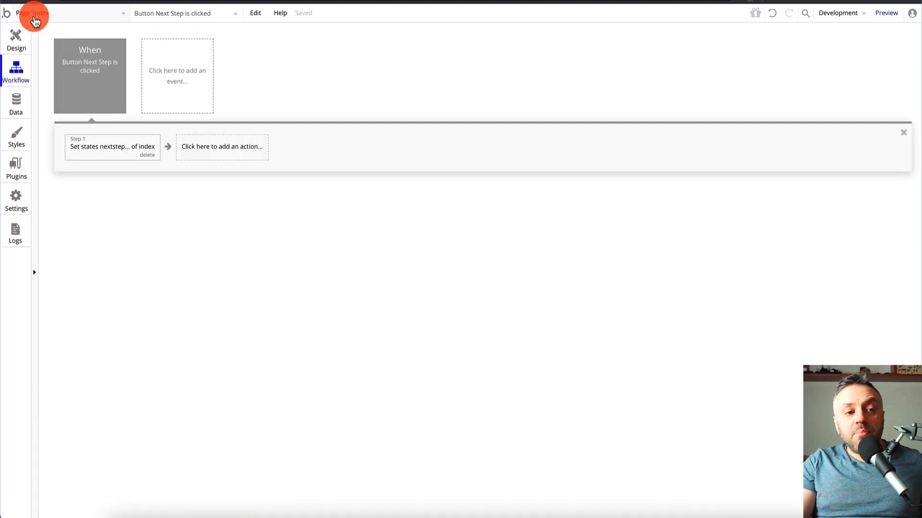
{"action": "left_click", "coordinate": [12, 39]}
{"action": "scroll", "coordinate": [294, 68], "scroll_direction": "up", "scroll_amount": 3}
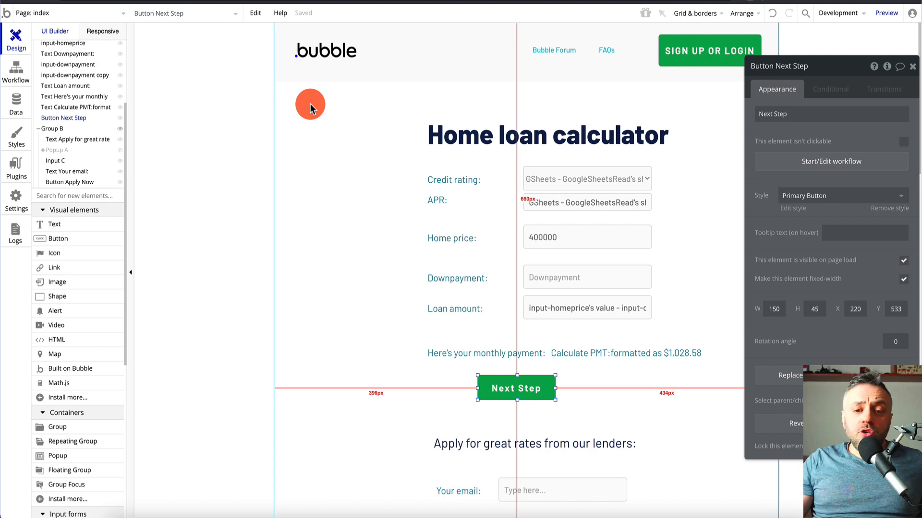
{"action": "scroll", "coordinate": [439, 292], "scroll_direction": "down", "scroll_amount": 4}
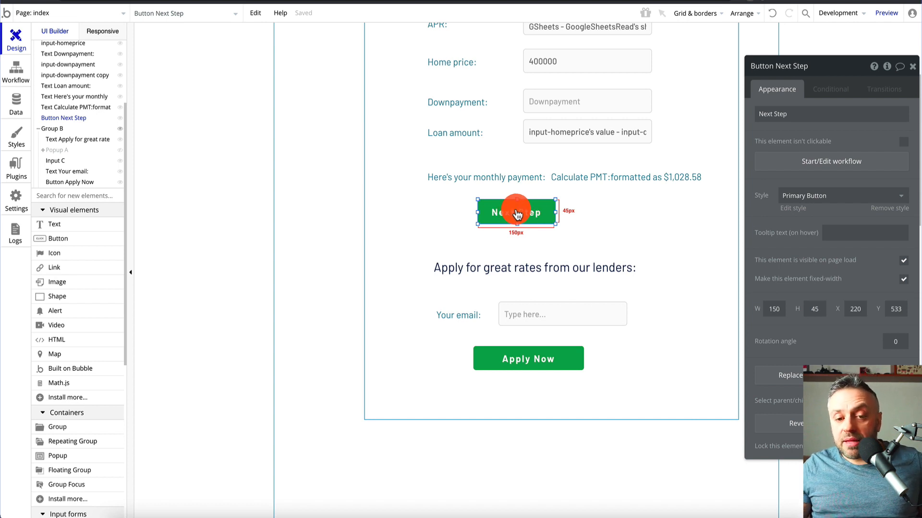
{"action": "left_click", "coordinate": [433, 260]}
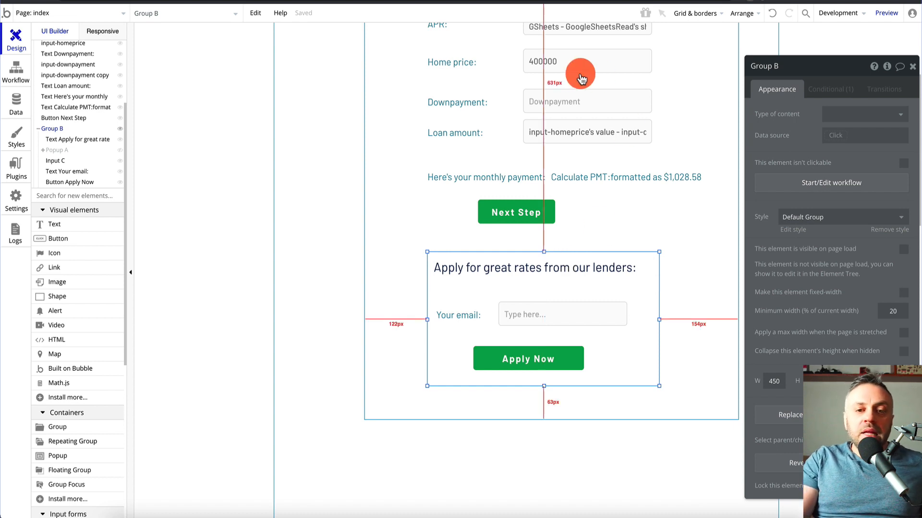
{"action": "scroll", "coordinate": [497, 216], "scroll_direction": "up", "scroll_amount": 2}
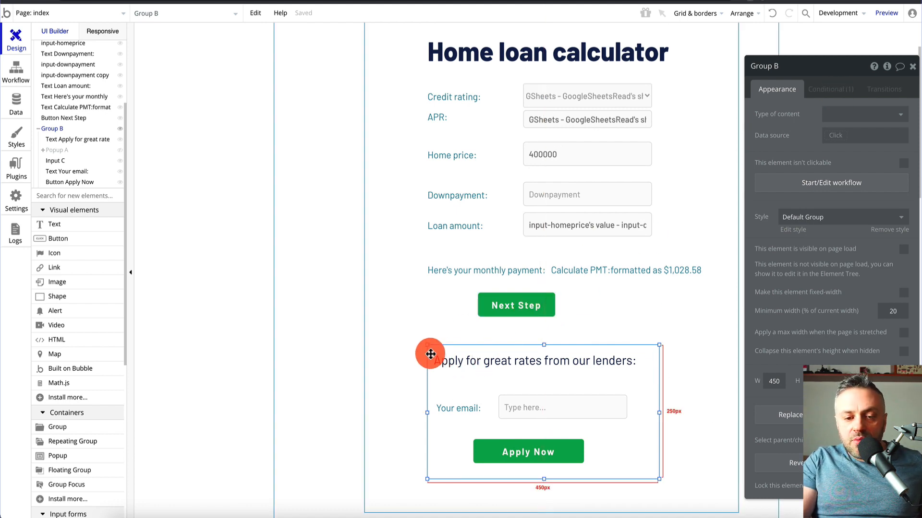
Step: Clear the expression of Group B's existing visibility condition
{"action": "left_click", "coordinate": [838, 96]}
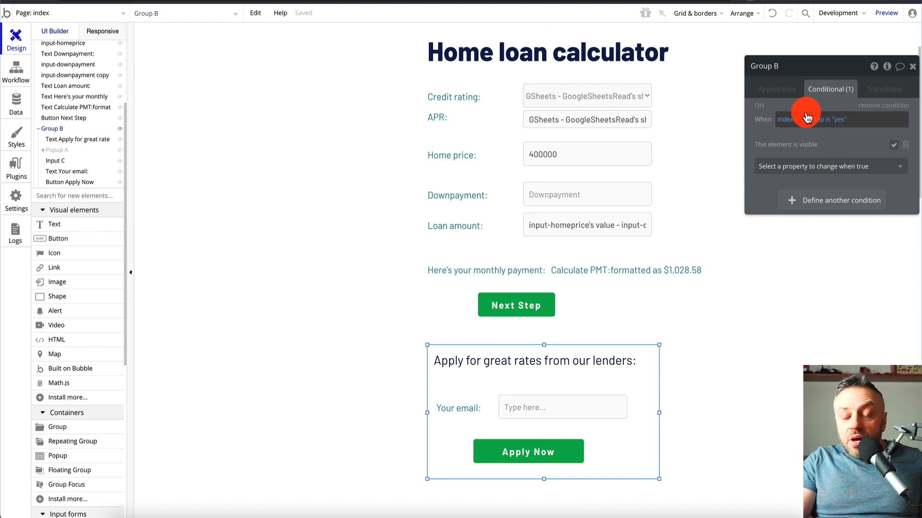
{"action": "right_click", "coordinate": [830, 120]}
{"action": "left_click", "coordinate": [871, 122]}
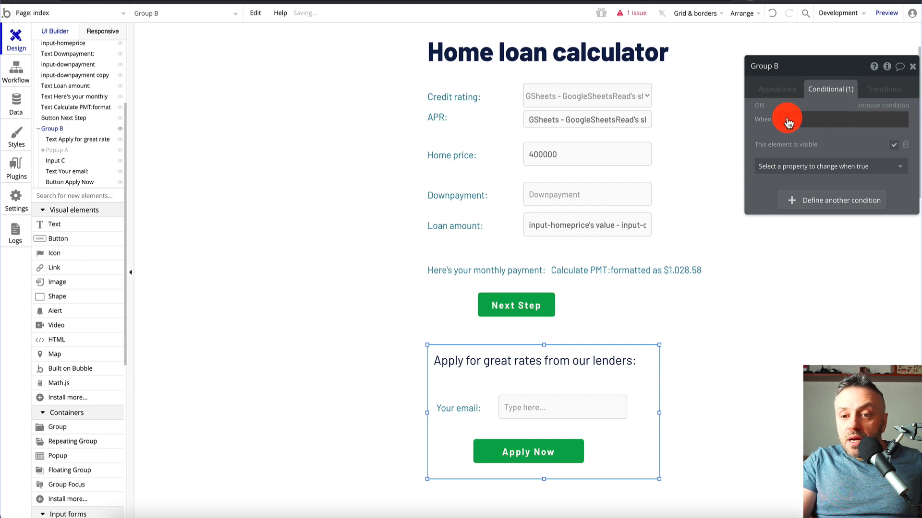
Step: Set Group B's visibility condition to apply when index's nextstep is "yes"
{"action": "left_click", "coordinate": [787, 120]}
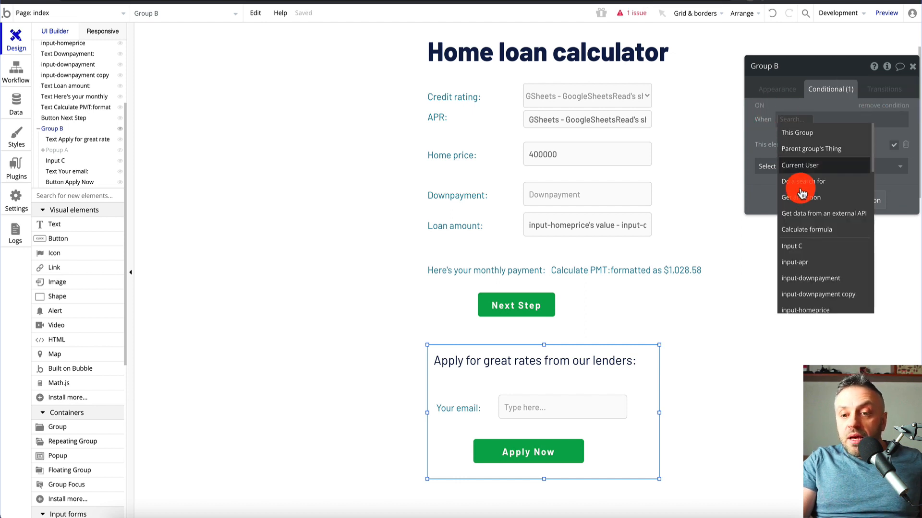
{"action": "scroll", "coordinate": [809, 262], "scroll_direction": "down", "scroll_amount": 8}
{"action": "scroll", "coordinate": [792, 192], "scroll_direction": "up", "scroll_amount": 10}
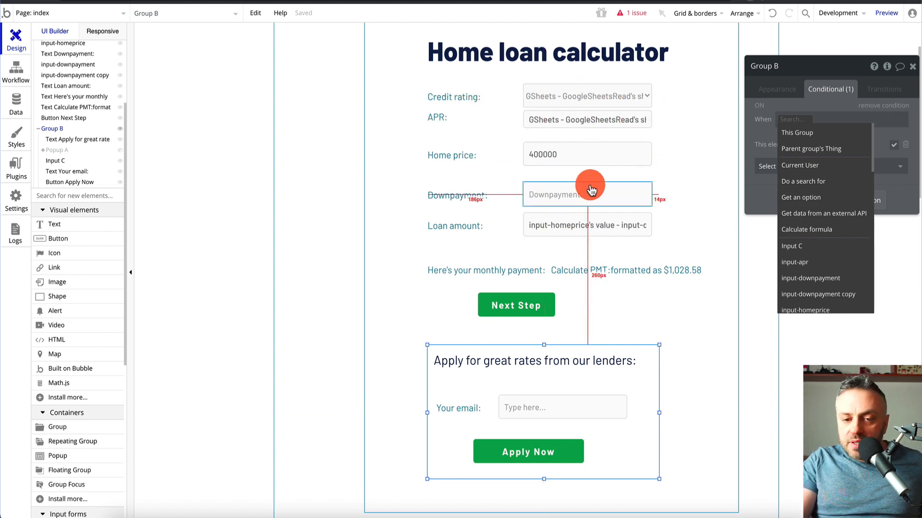
{"action": "scroll", "coordinate": [823, 212], "scroll_direction": "down", "scroll_amount": 1}
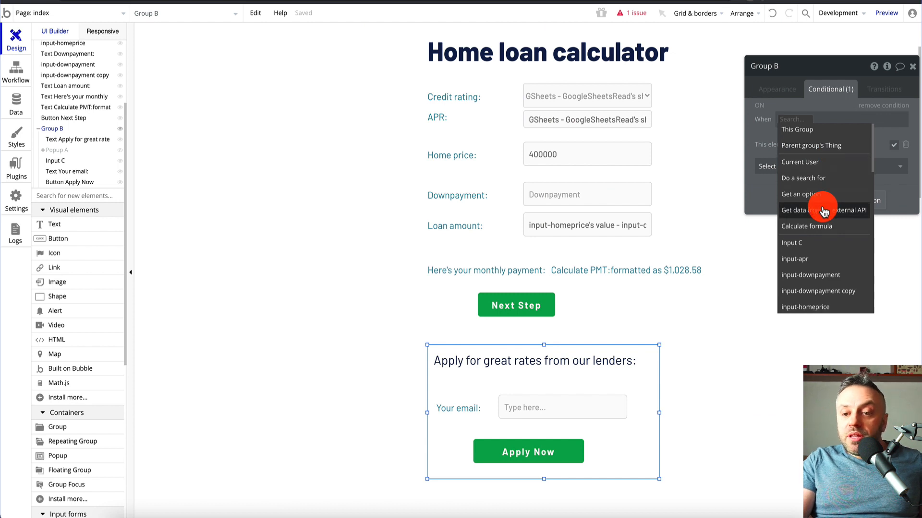
{"action": "scroll", "coordinate": [824, 211], "scroll_direction": "down", "scroll_amount": 15}
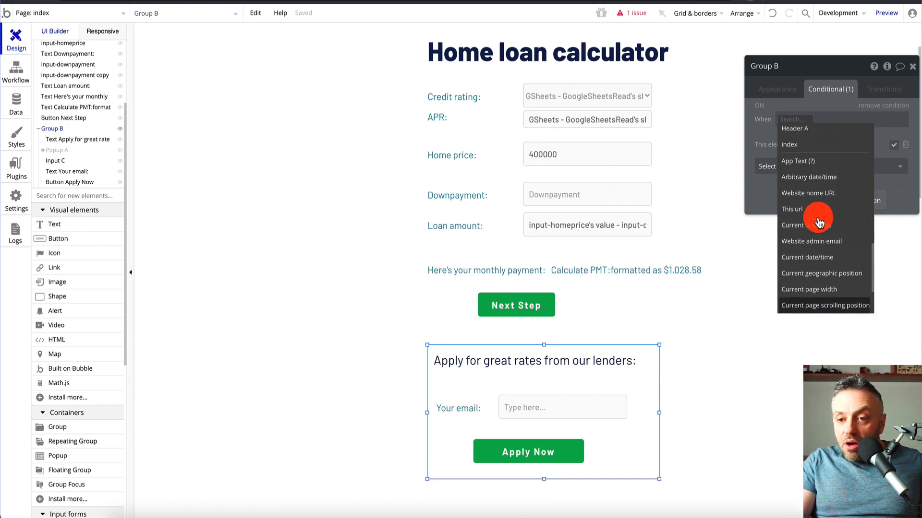
{"action": "scroll", "coordinate": [816, 220], "scroll_direction": "up", "scroll_amount": 4}
{"action": "left_click", "coordinate": [801, 235]}
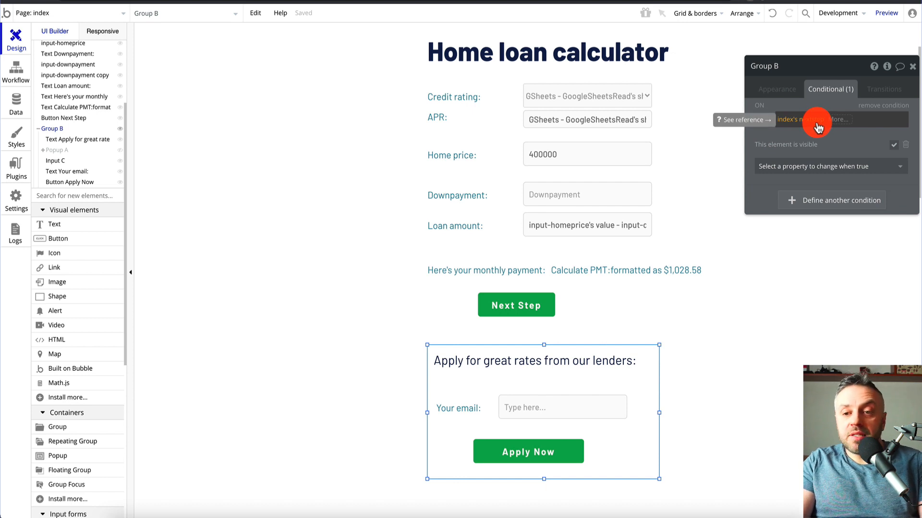
{"action": "left_click", "coordinate": [840, 124]}
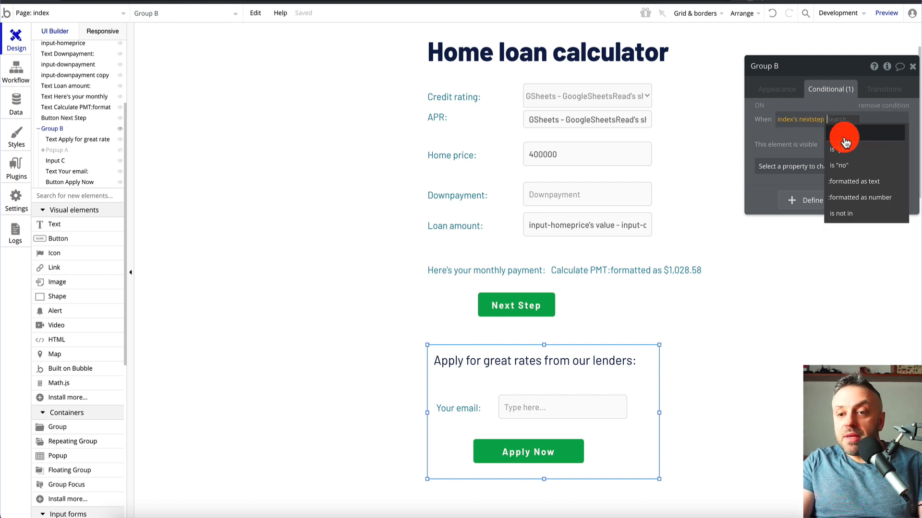
{"action": "left_click", "coordinate": [842, 160]}
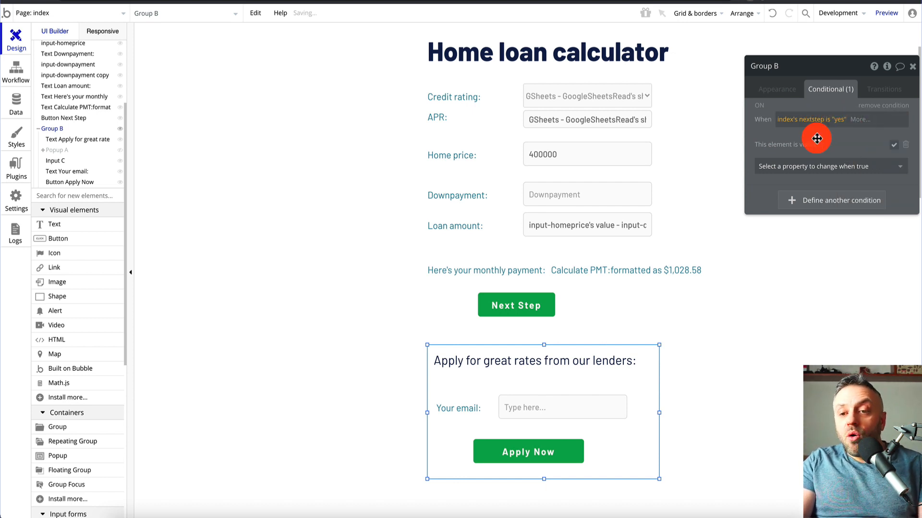